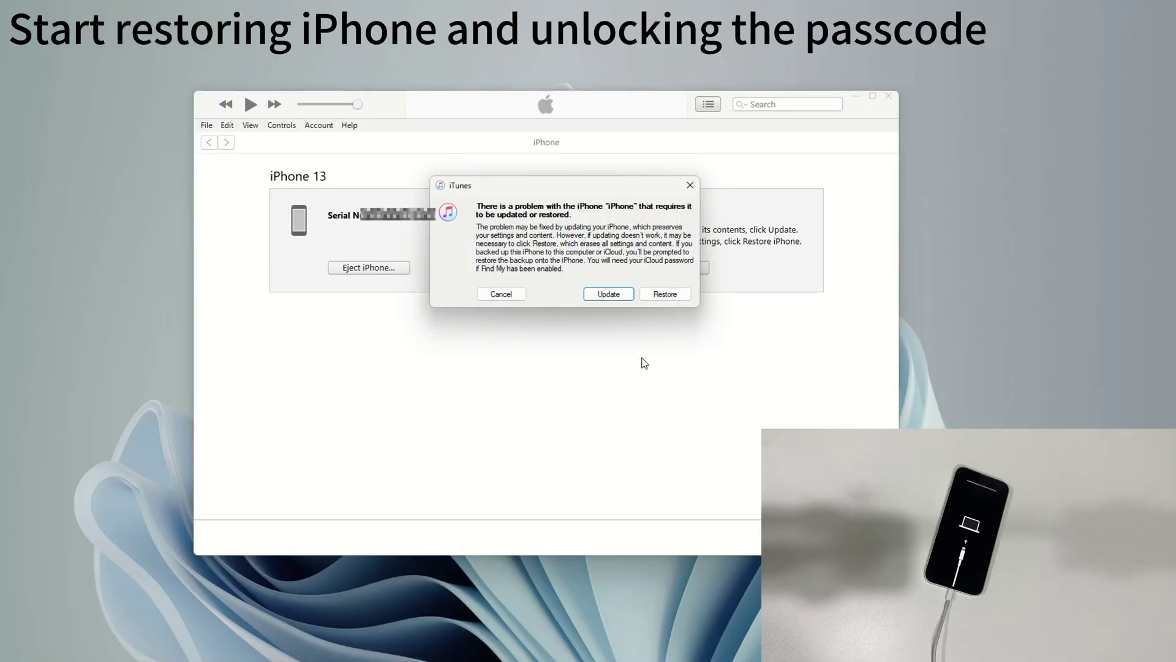
Choose Restore and Update to factory-restore the iPhone 13 and begin downloading its software.
click(682, 293)
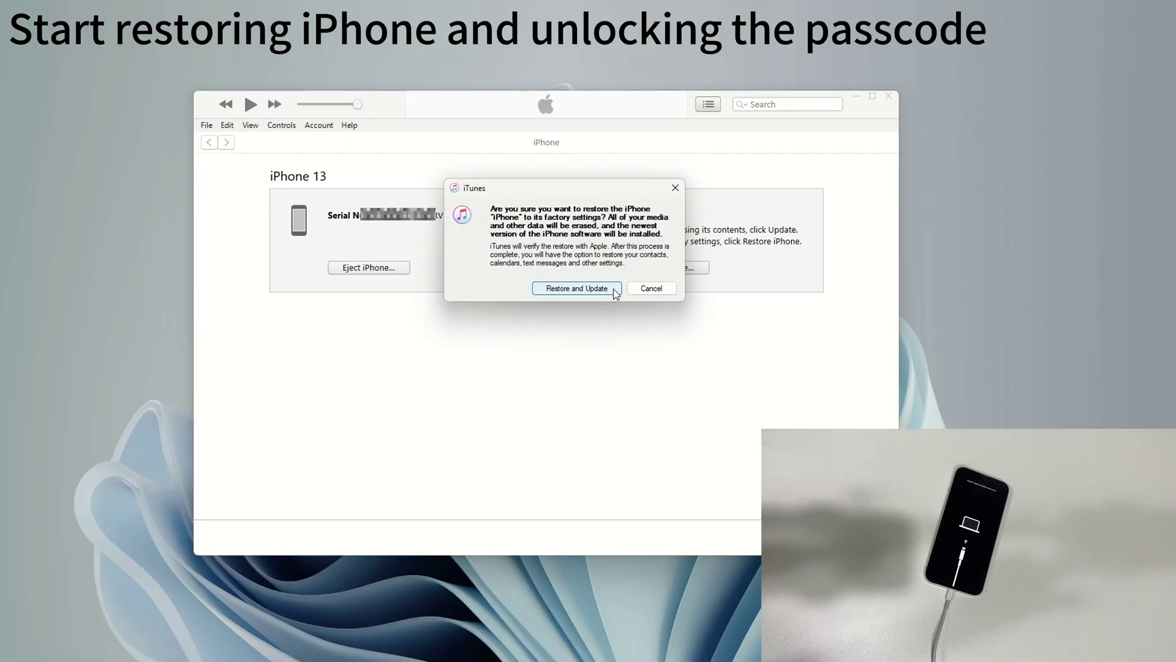
click(613, 289)
click(696, 427)
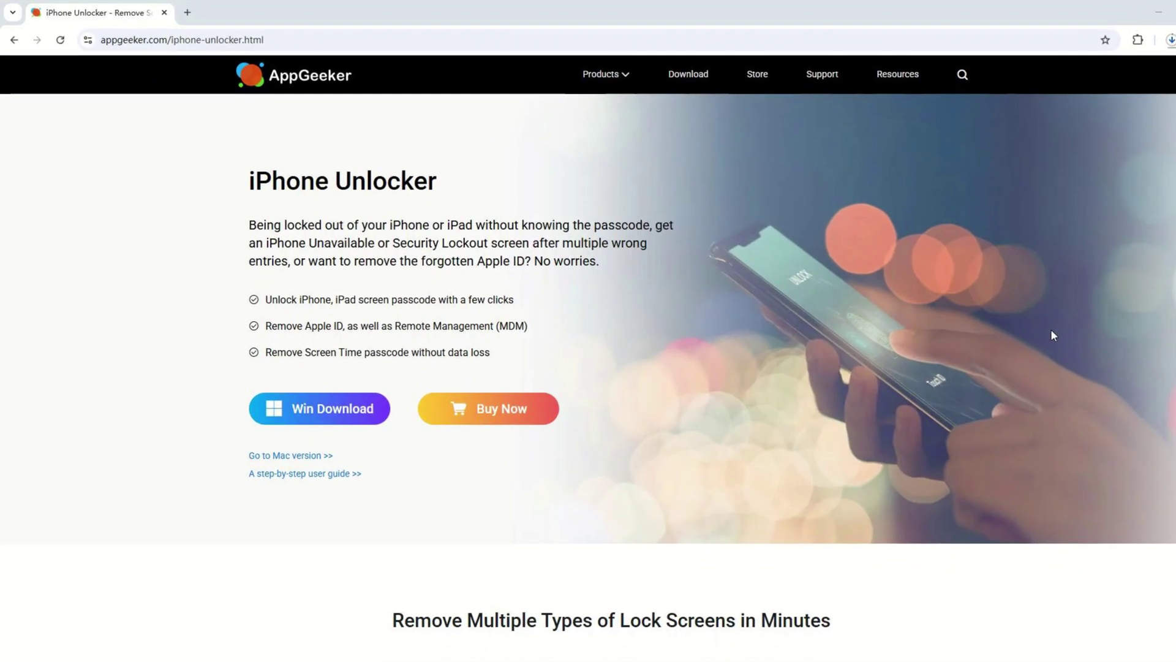
Read through the AppGeeker iPhone Unlocker page, then launch iPhone Unlocker from its desktop shortcut.
scroll(1051, 331, down, 2)
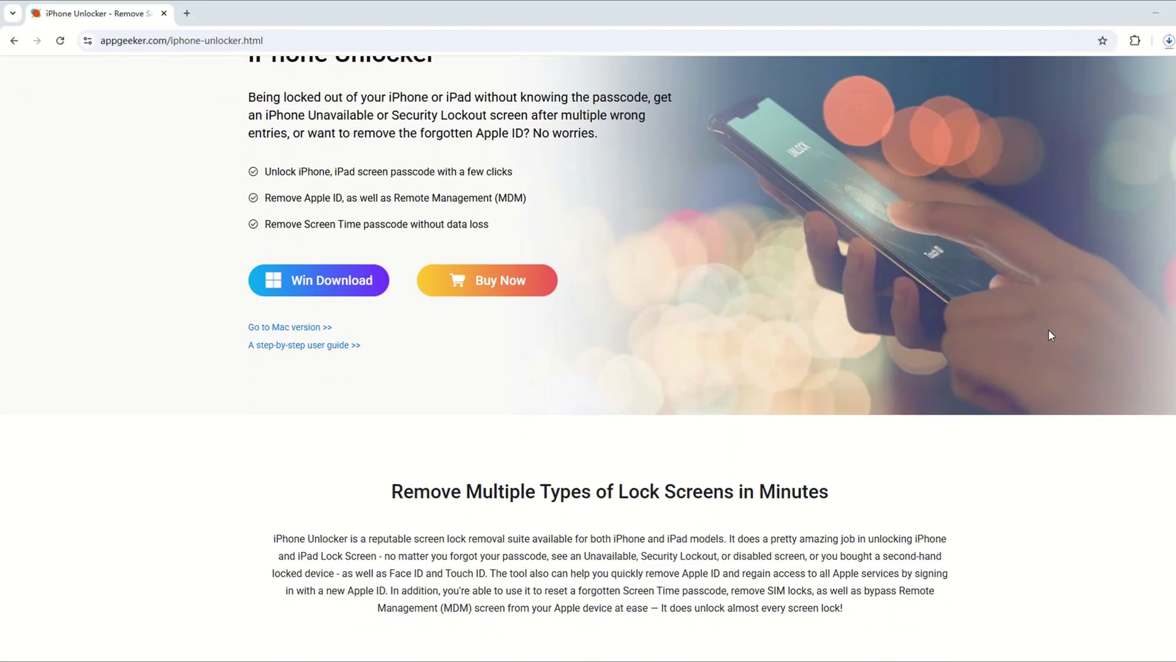
scroll(1052, 335, down, 3)
scroll(1051, 335, down, 3)
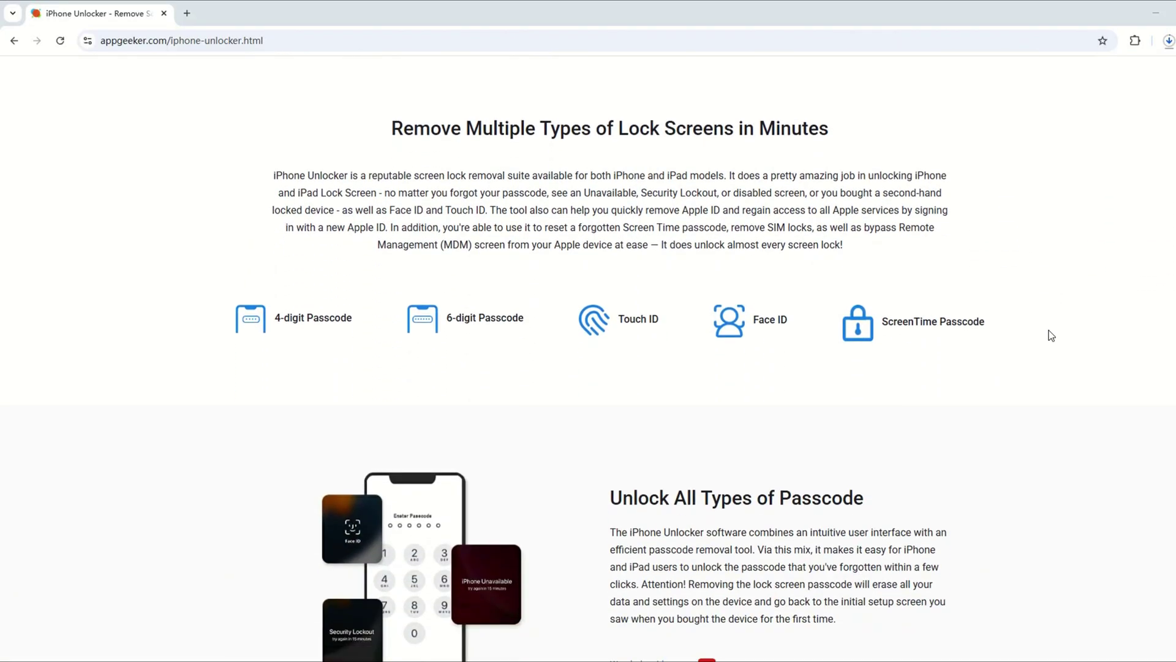
scroll(1049, 335, down, 2)
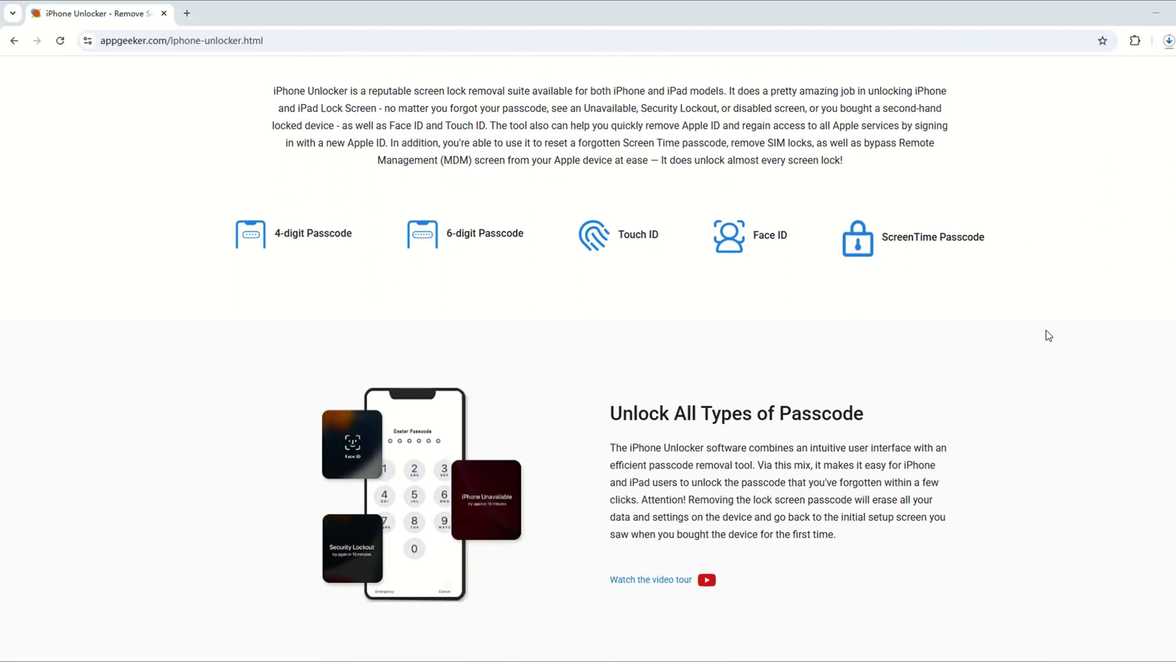
scroll(1051, 336, down, 2)
scroll(1054, 337, down, 1)
scroll(1062, 338, down, 2)
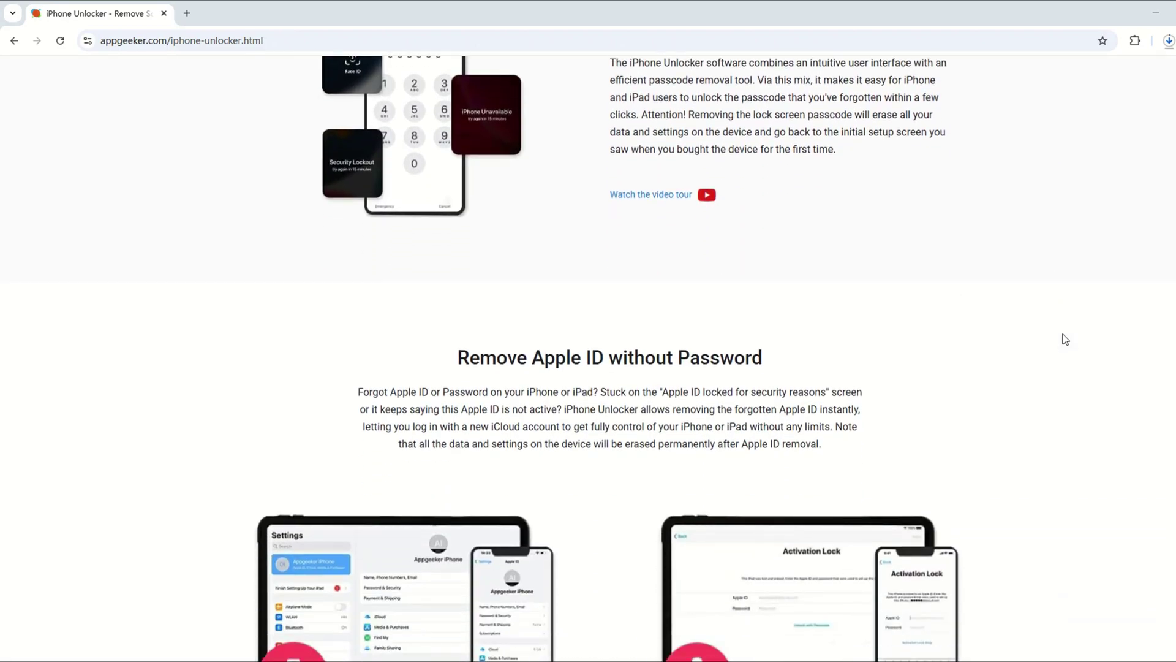
scroll(1064, 339, down, 3)
scroll(1077, 342, down, 1)
scroll(1080, 344, down, 2)
scroll(1080, 344, down, 2)
scroll(1080, 344, down, 4)
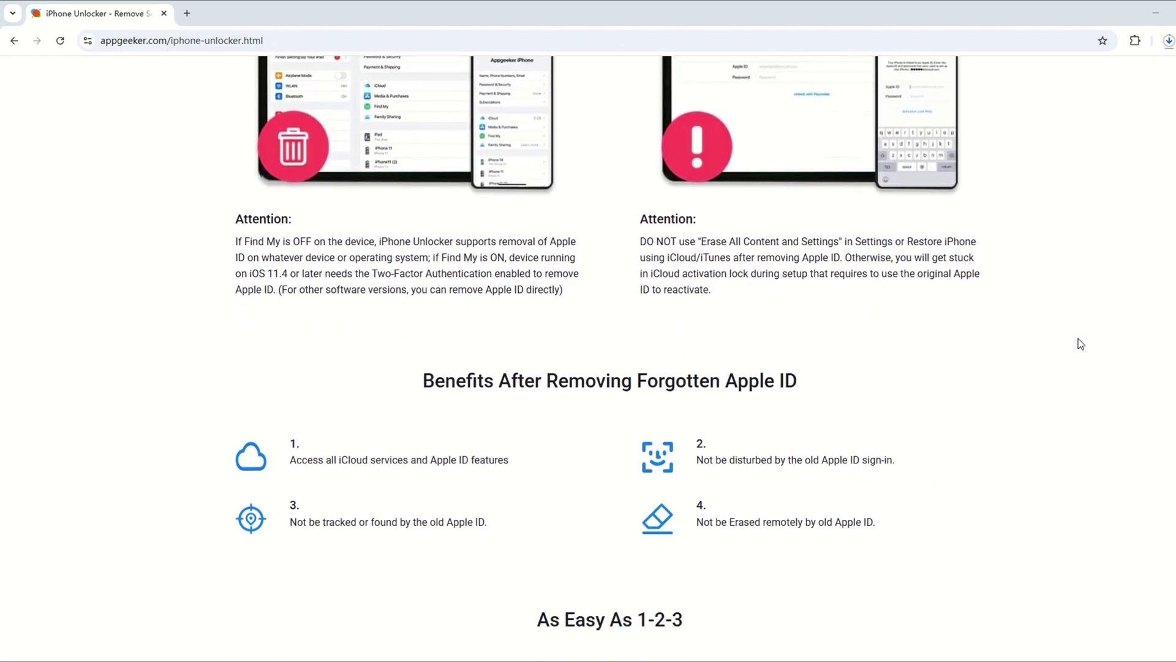
scroll(1080, 344, down, 2)
scroll(1080, 344, down, 1)
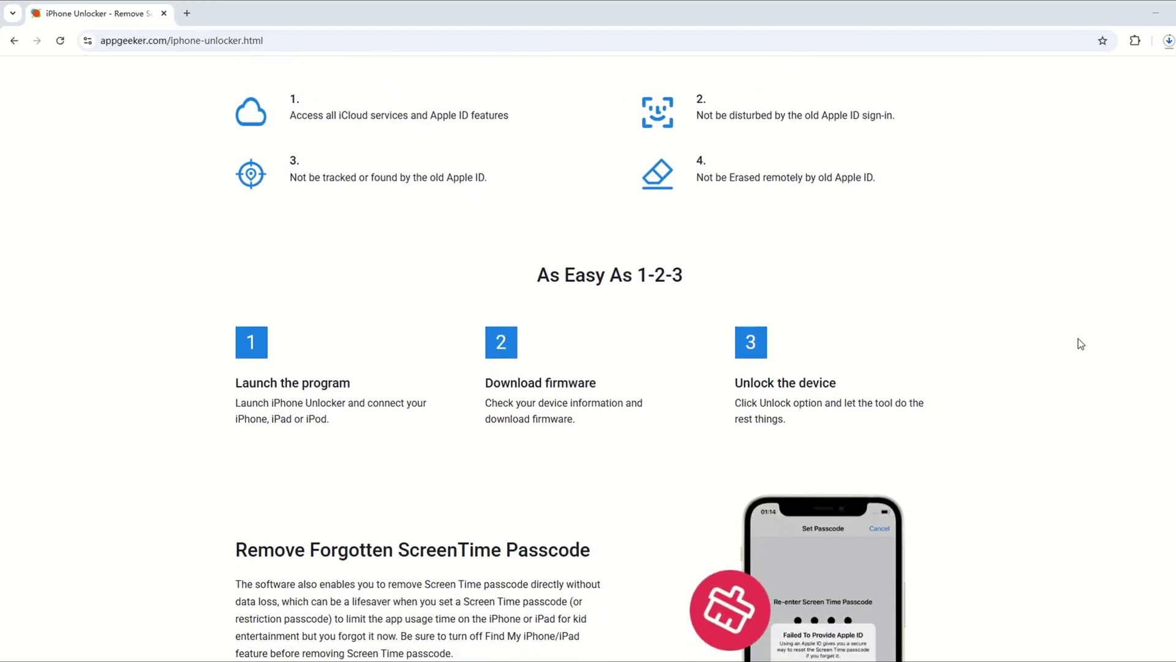
scroll(1080, 344, down, 1)
scroll(1080, 344, down, 2)
scroll(1080, 344, down, 1)
scroll(1078, 343, down, 1)
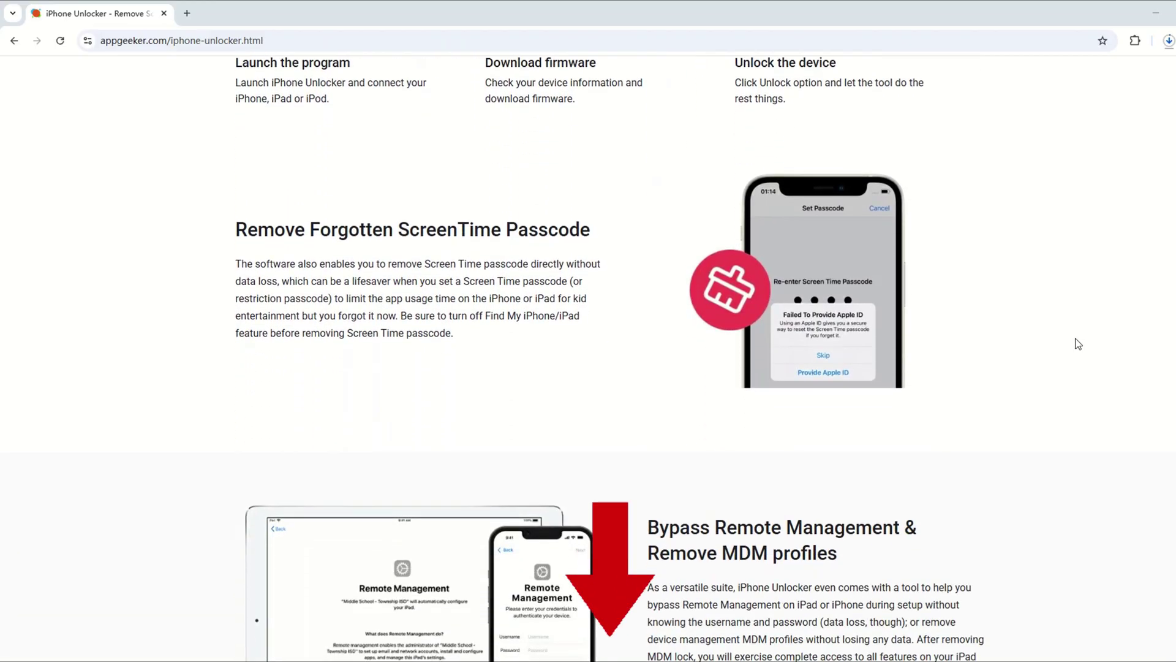
scroll(1078, 344, down, 2)
scroll(1079, 343, down, 2)
scroll(1078, 344, down, 1)
scroll(1078, 343, down, 2)
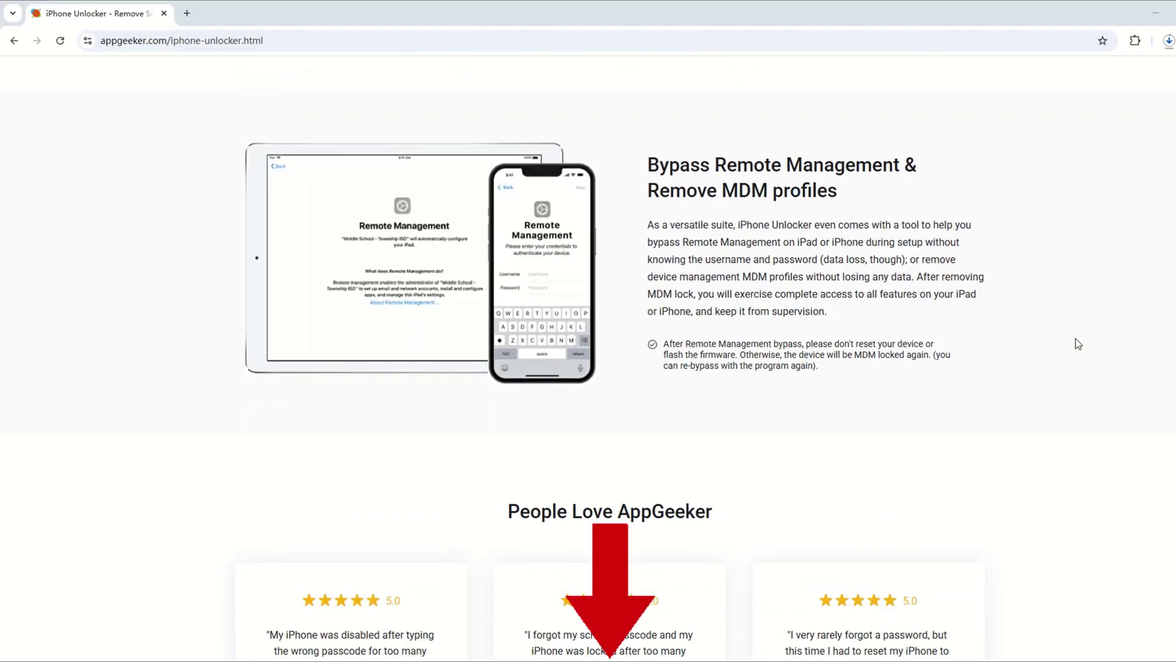
scroll(1077, 343, up, 2)
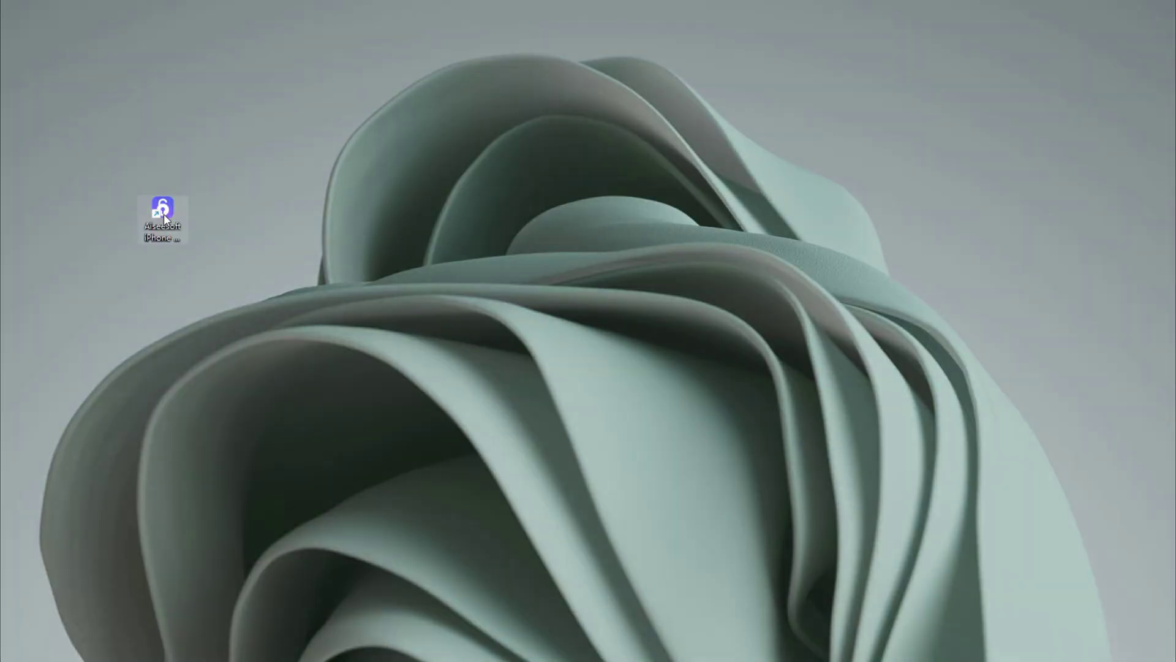
double_click(163, 215)
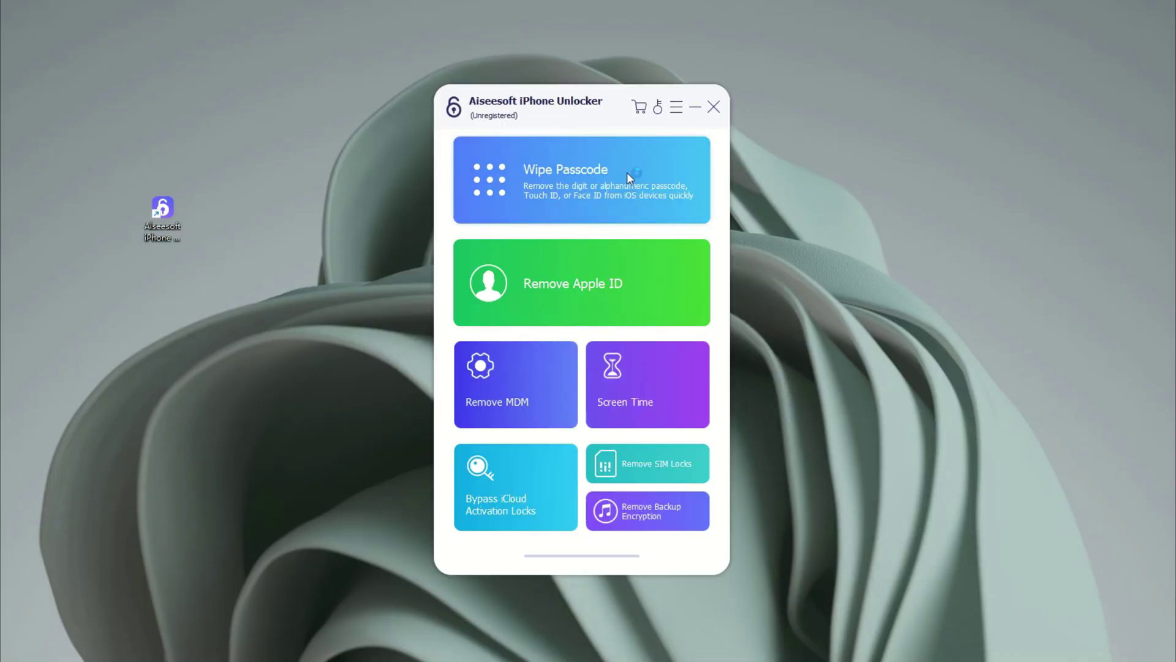
Start the Wipe Passcode process to detect the iPhone 13 on iOS 18.6.2.
click(667, 164)
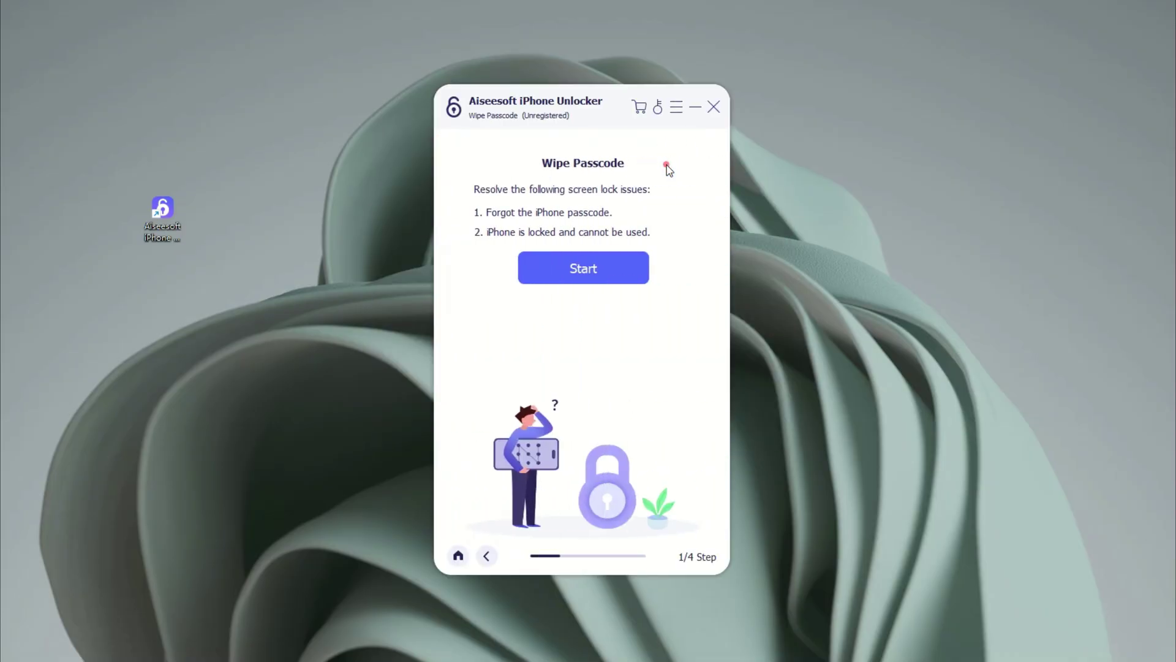
click(629, 278)
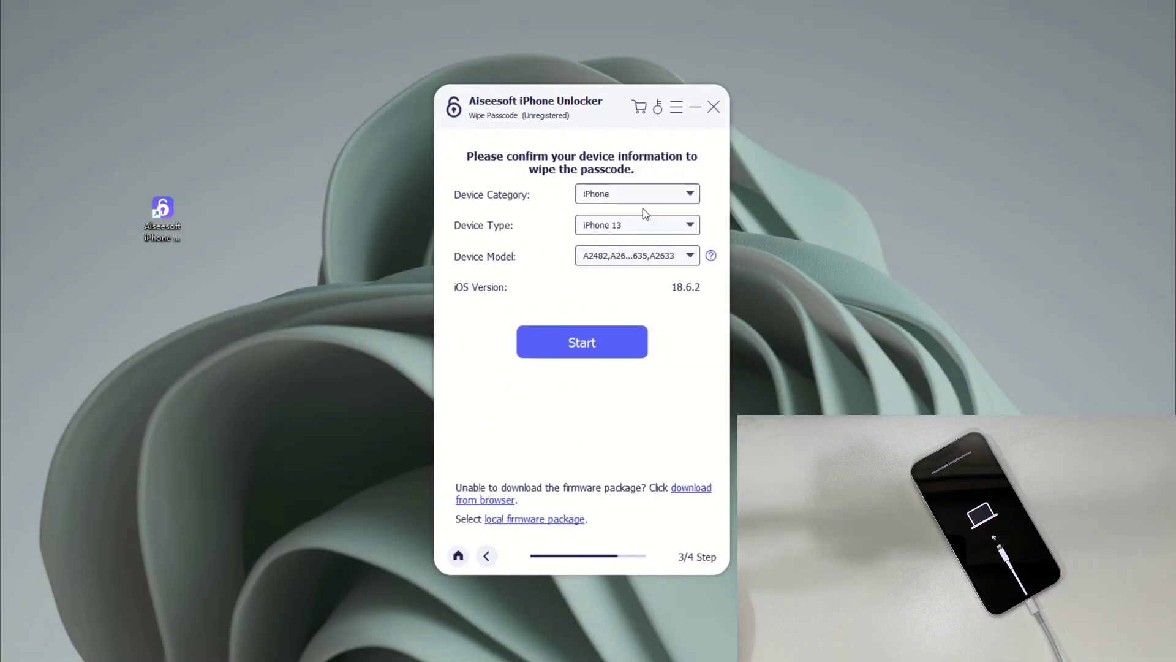
Accept the detected device details and download the 8.47 GB firmware.
click(611, 343)
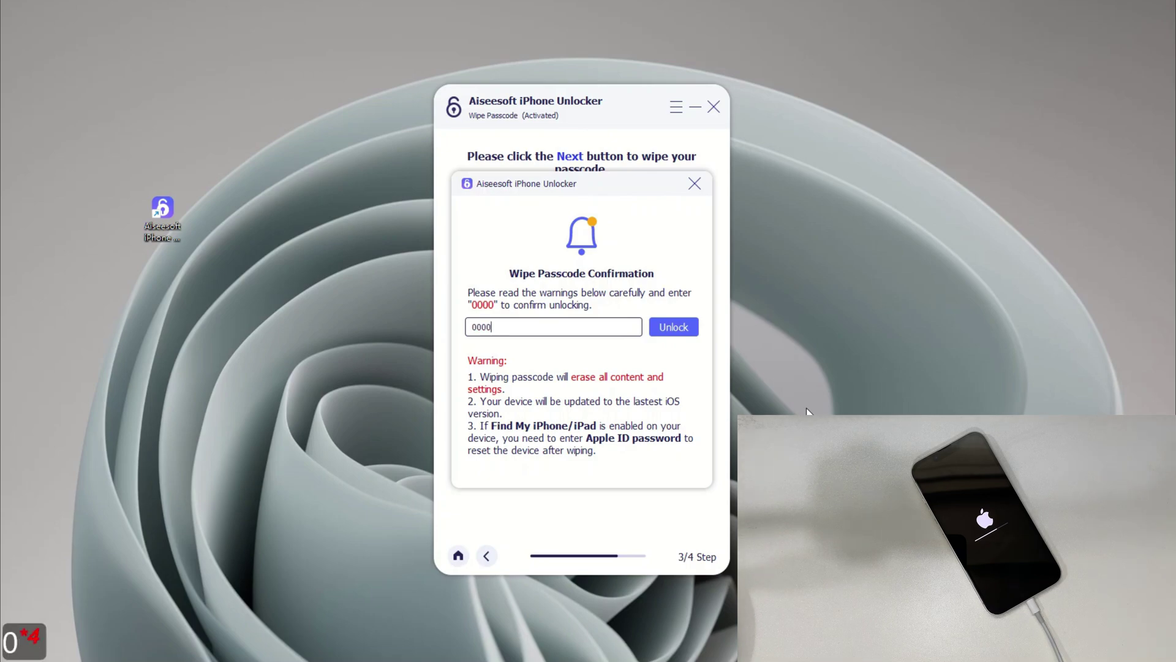
Confirm the 0000 prompt with Unlock to begin resetting the iPhone and wiping its passcode.
click(673, 327)
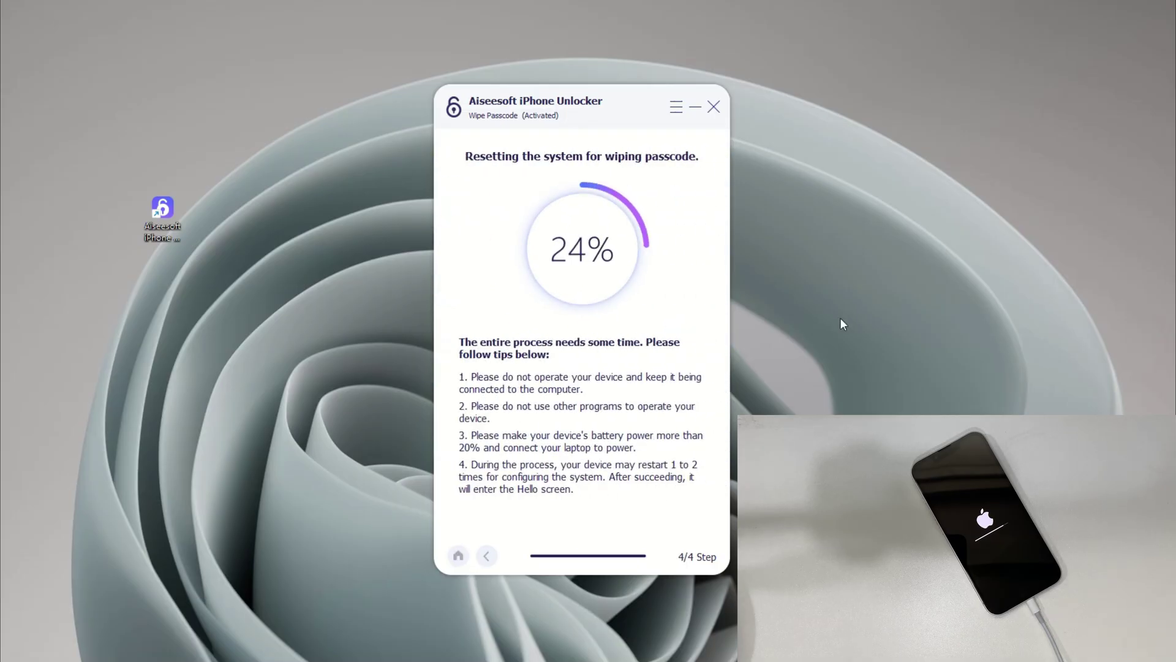